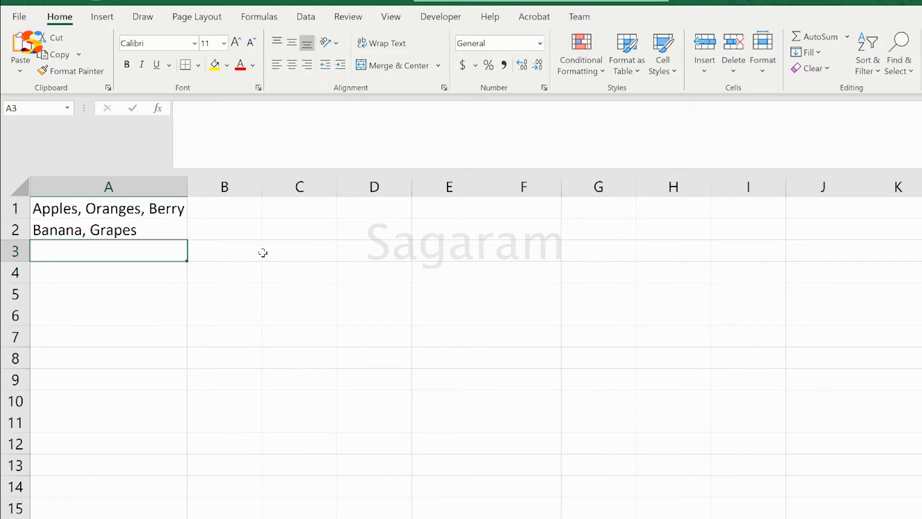
# Examine the comma-separated fruit lists in cells A1 and A2.
pyautogui.click(103, 210)
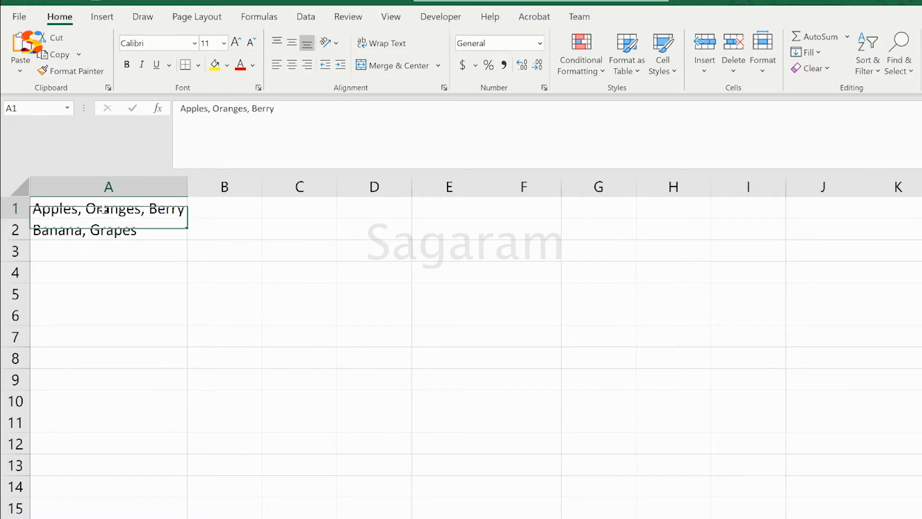
pyautogui.click(109, 228)
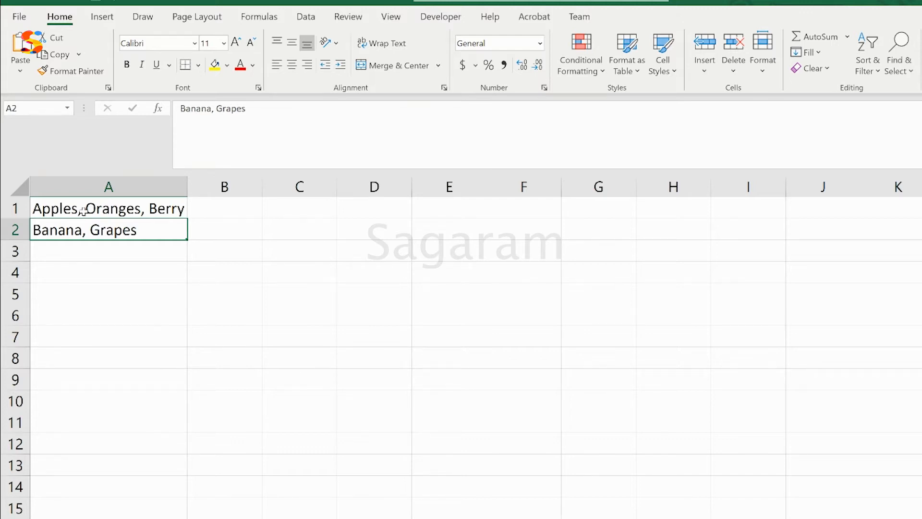
pyautogui.moveTo(74, 210); pyautogui.dragTo(76, 237)
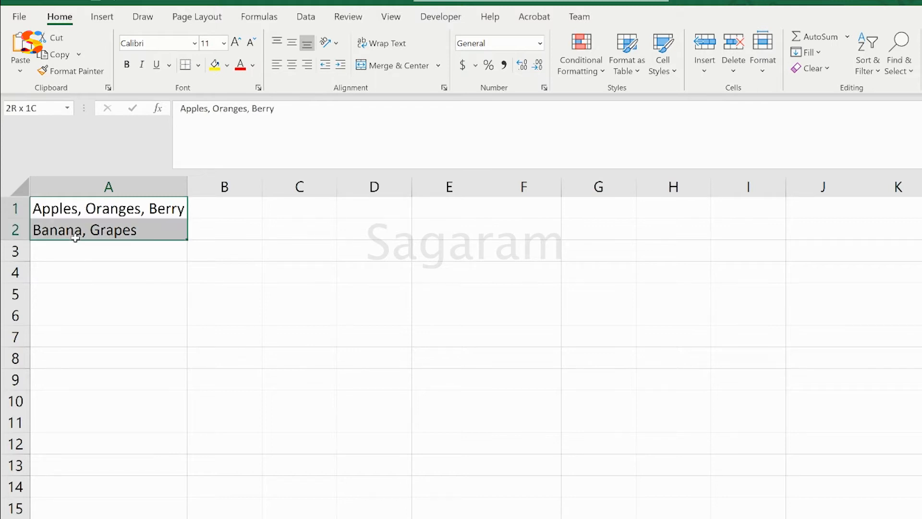
pyautogui.click(97, 236)
pyautogui.click(99, 260)
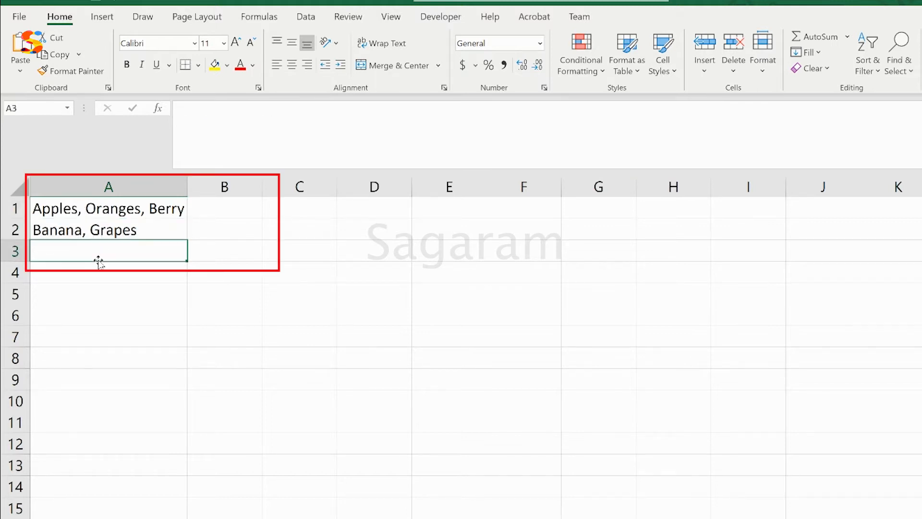
pyautogui.click(78, 211)
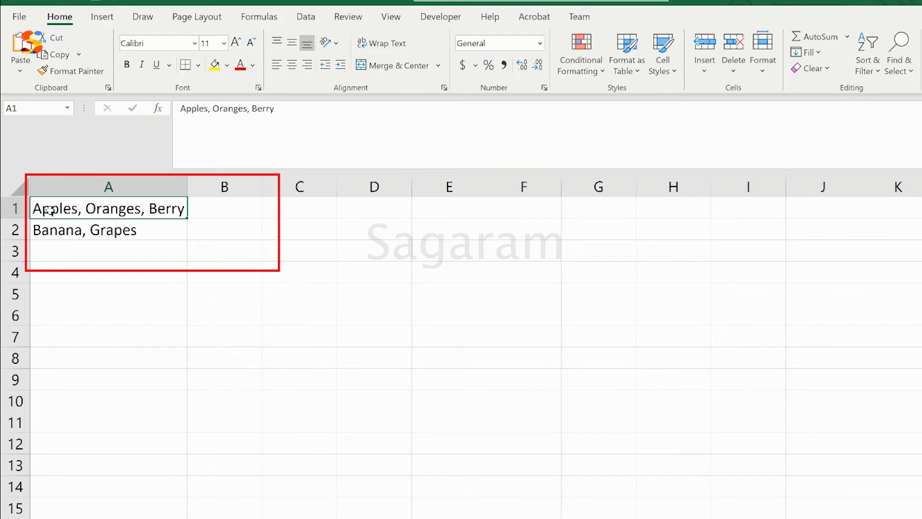
pyautogui.click(112, 233)
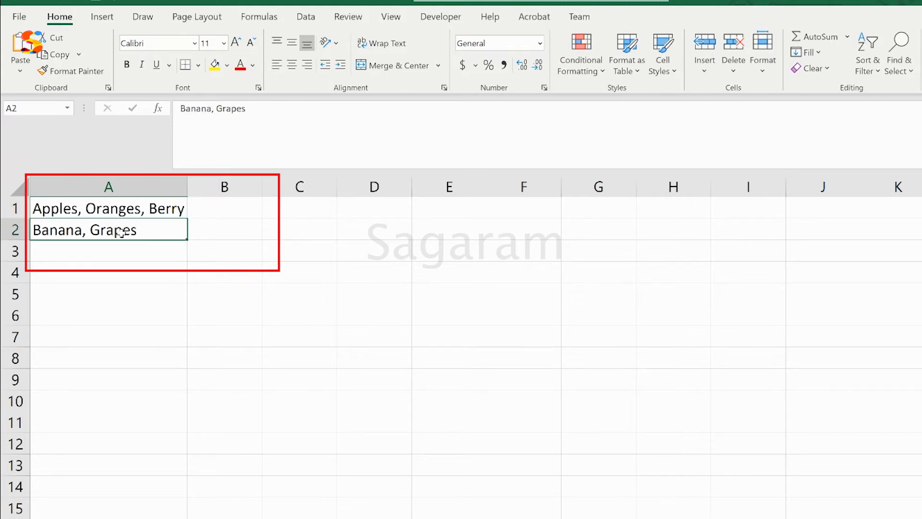
pyautogui.click(102, 210)
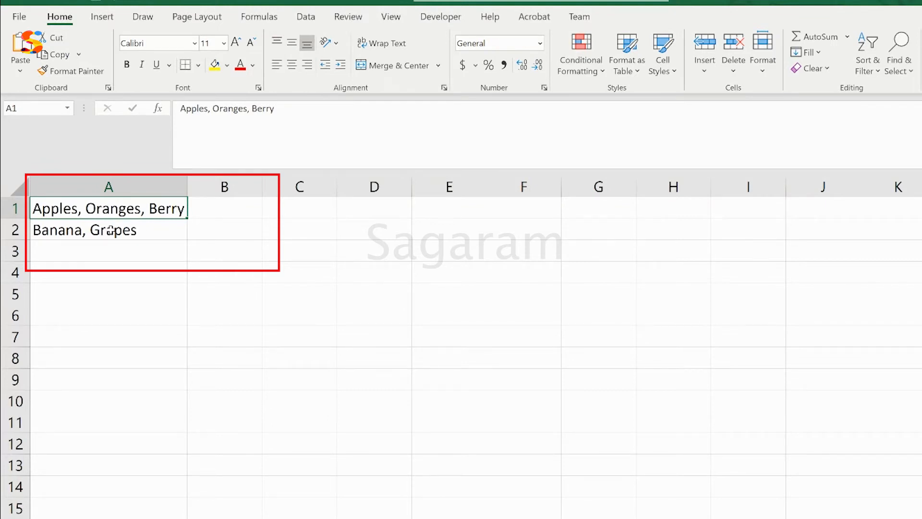
pyautogui.click(110, 230)
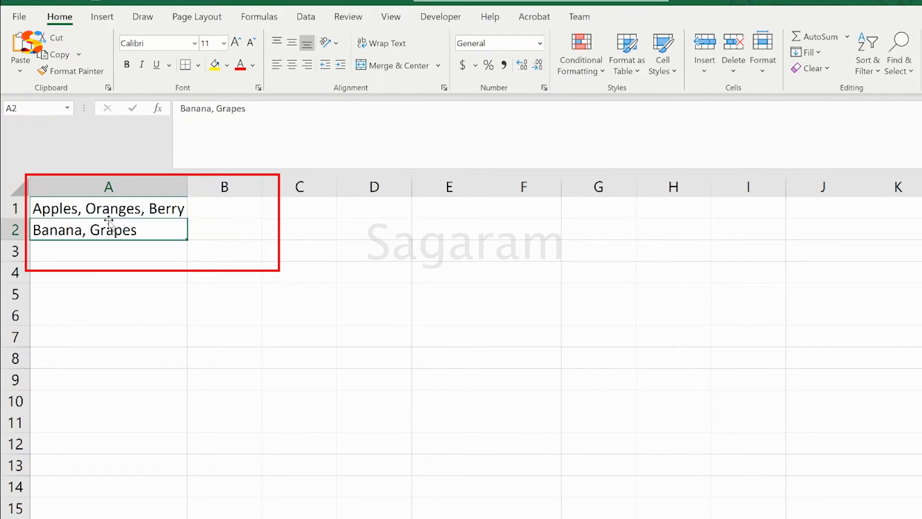
# Start Text to Columns on cell A1 and choose Delimited as the original data type.
pyautogui.click(52, 210)
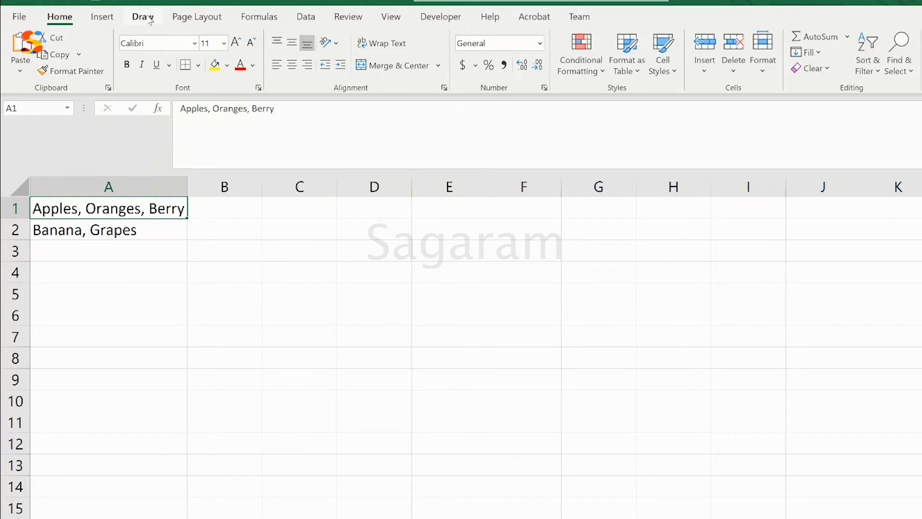
pyautogui.click(306, 17)
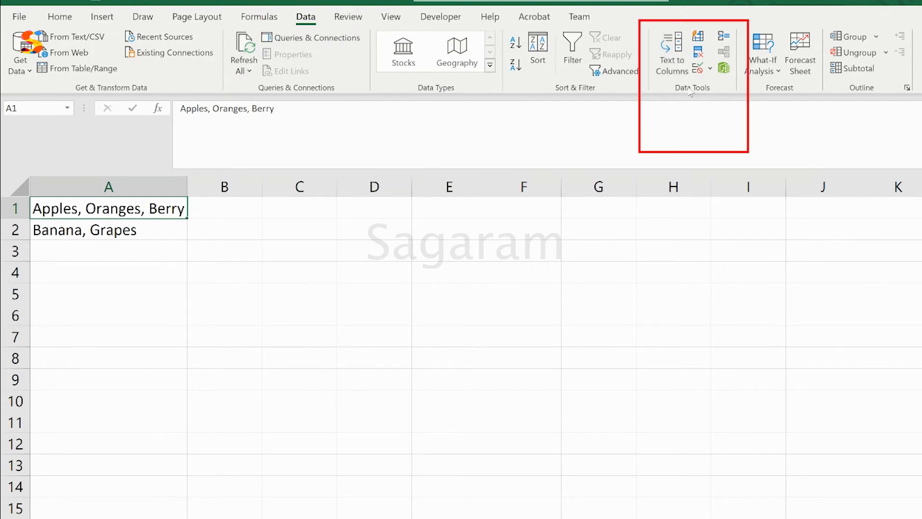
pyautogui.click(674, 53)
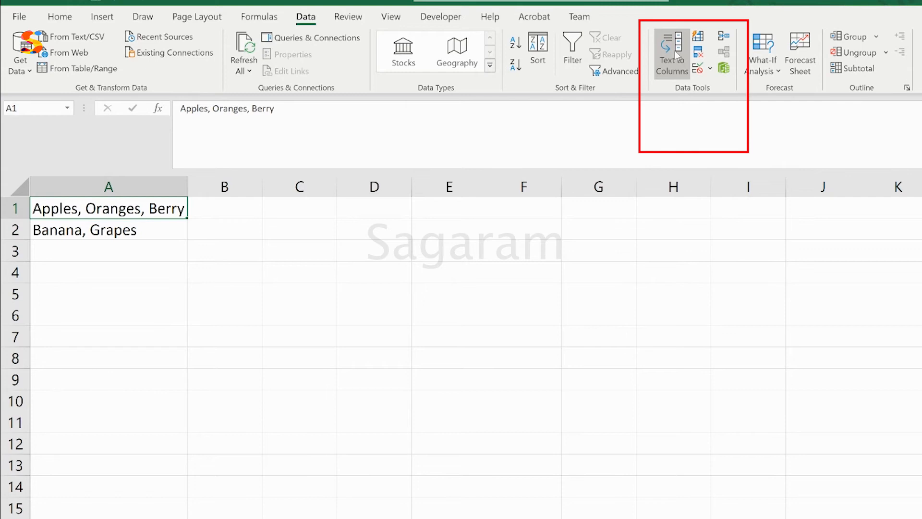
pyautogui.moveTo(260, 46); pyautogui.dragTo(482, 100)
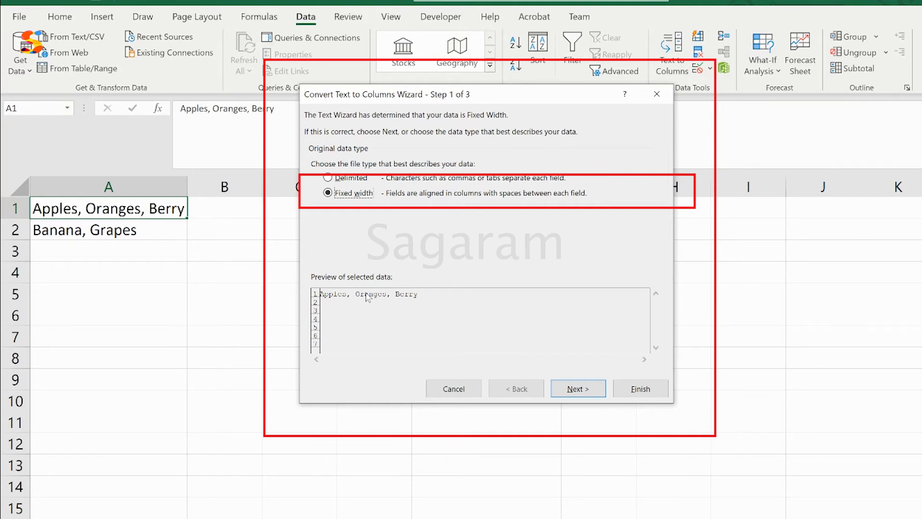
pyautogui.click(355, 178)
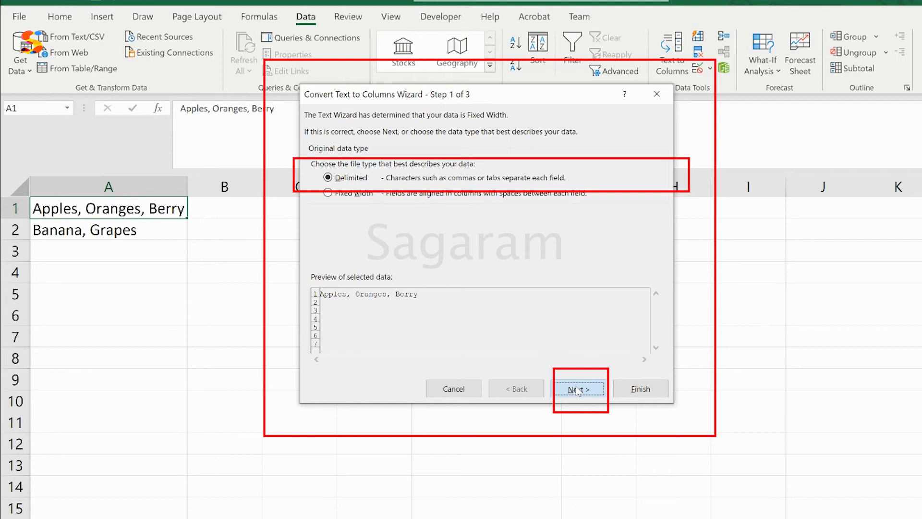
pyautogui.click(578, 390)
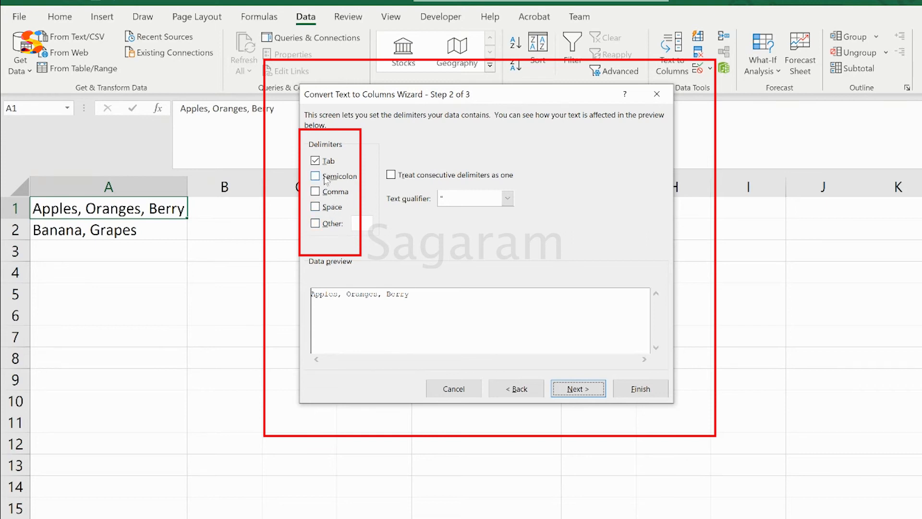
# Split cell A1 into columns with Comma added as a delimiter and Other enabled but left blank.
pyautogui.click(315, 191)
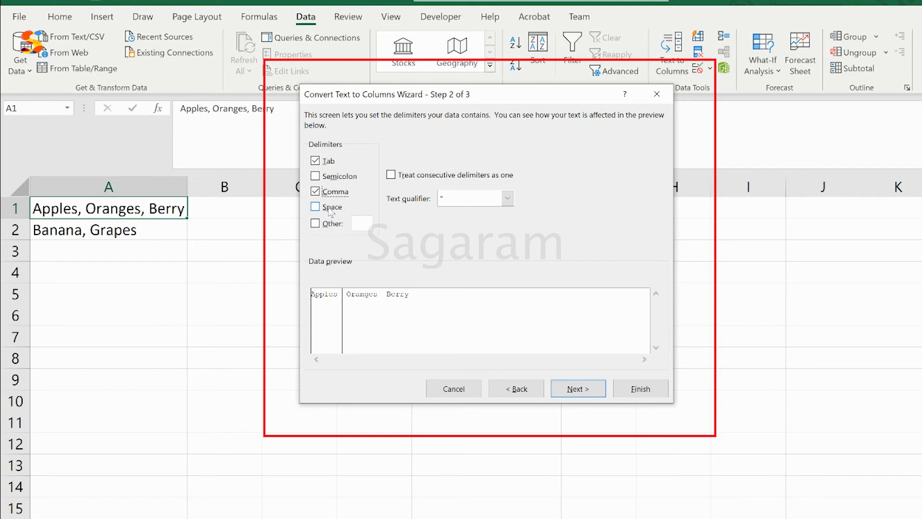
pyautogui.click(315, 223)
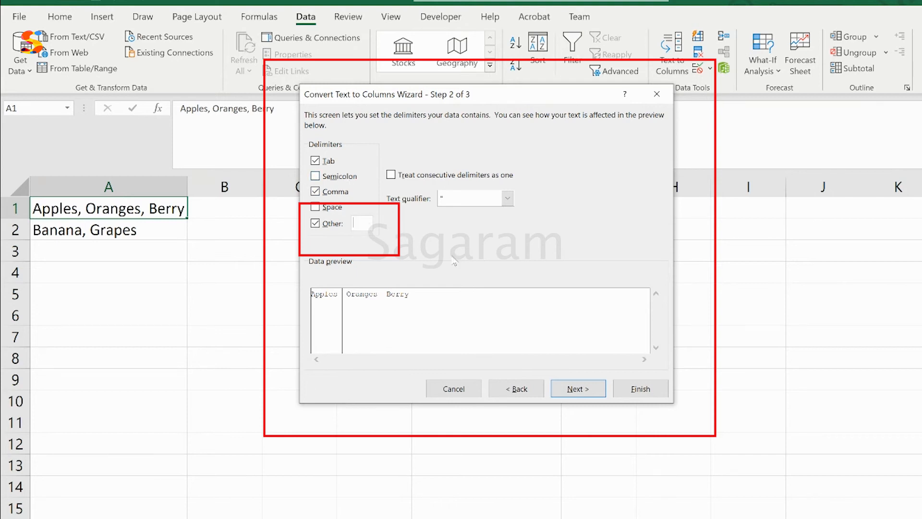
pyautogui.write("'")
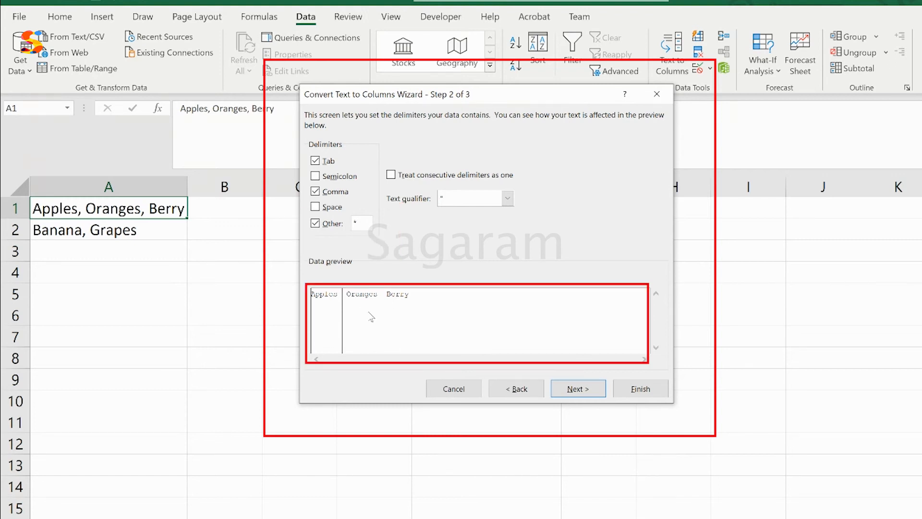
pyautogui.press('BackSpace')
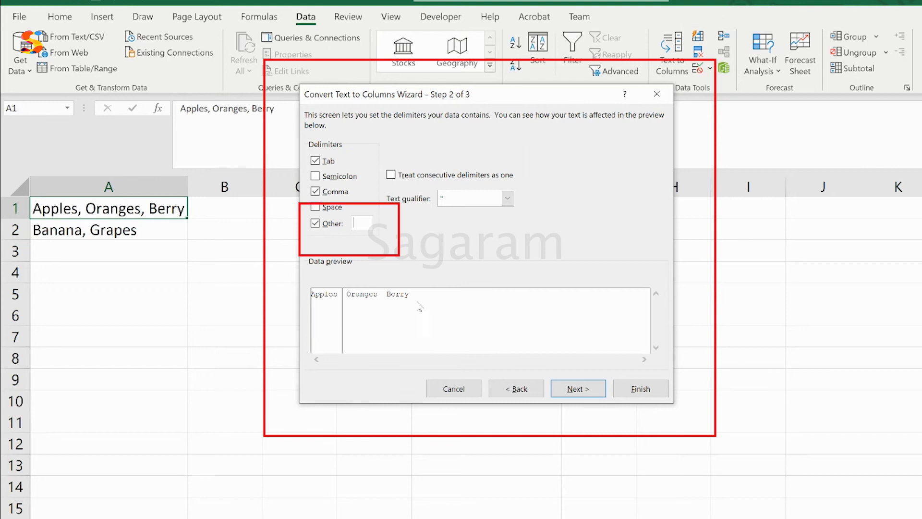
pyautogui.click(574, 388)
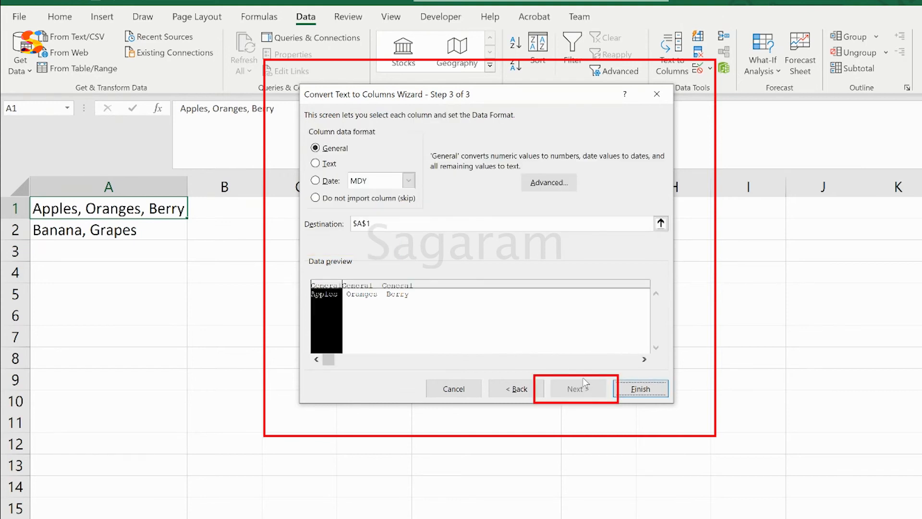
pyautogui.click(635, 388)
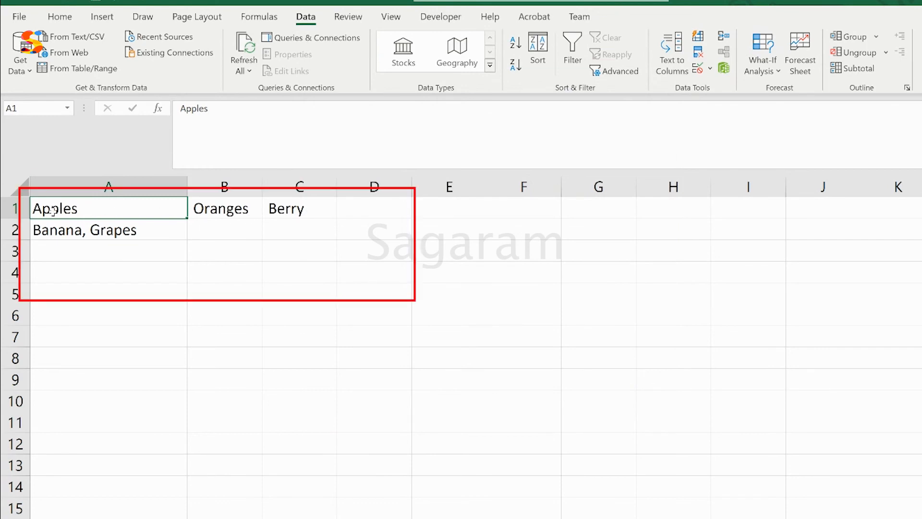
# Replace the comma in cell A2 with an asterisk so it reads "Banana* Grapes".
pyautogui.click(298, 215)
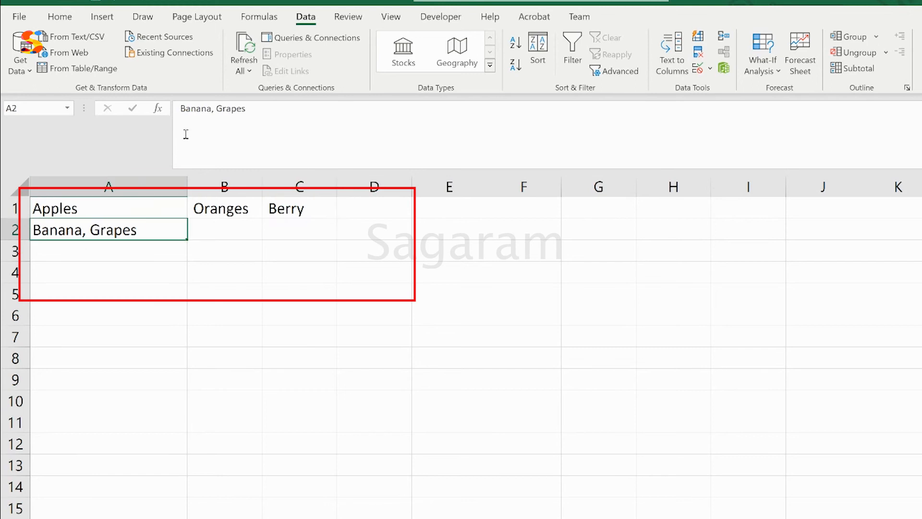
pyautogui.click(255, 133)
pyautogui.press('BackSpace')
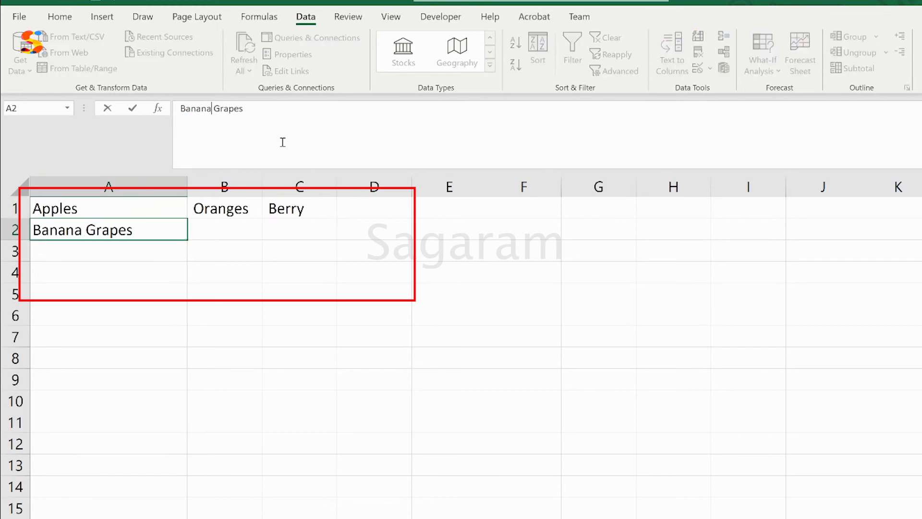
pyautogui.write('*')
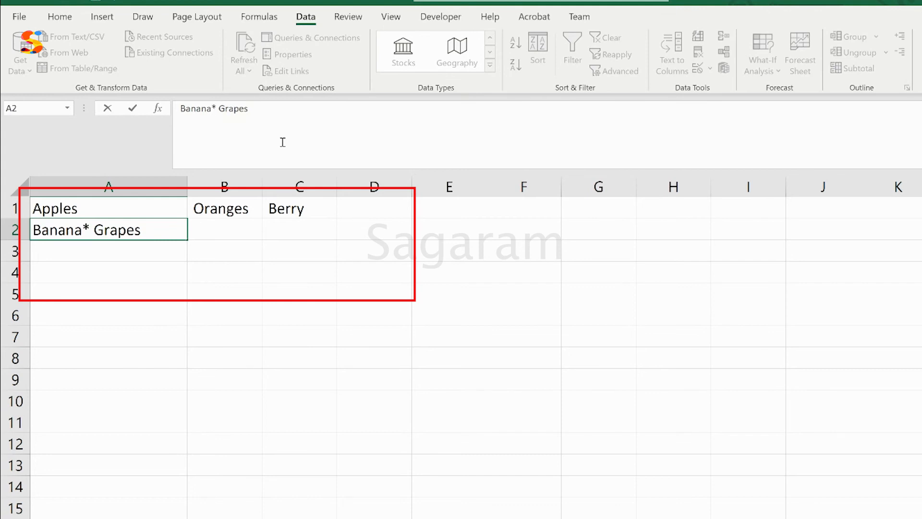
pyautogui.press('Return')
# Split cell A2 into columns using Text to Columns, Delimited, with "*" as the Other delimiter.
pyautogui.click(132, 226)
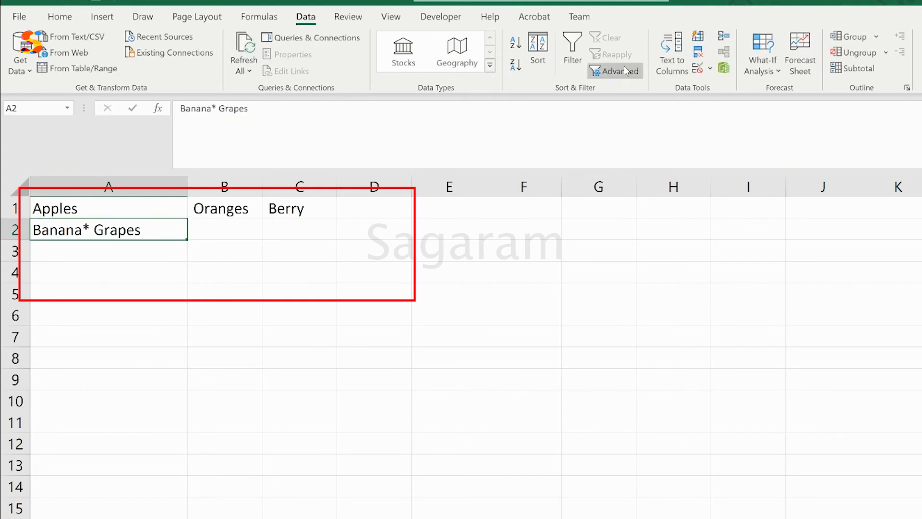
pyautogui.click(672, 53)
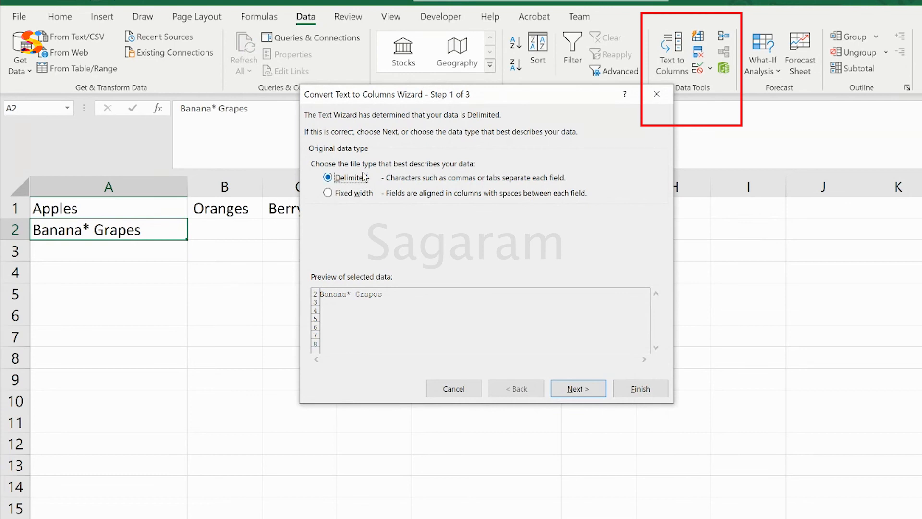
pyautogui.click(577, 389)
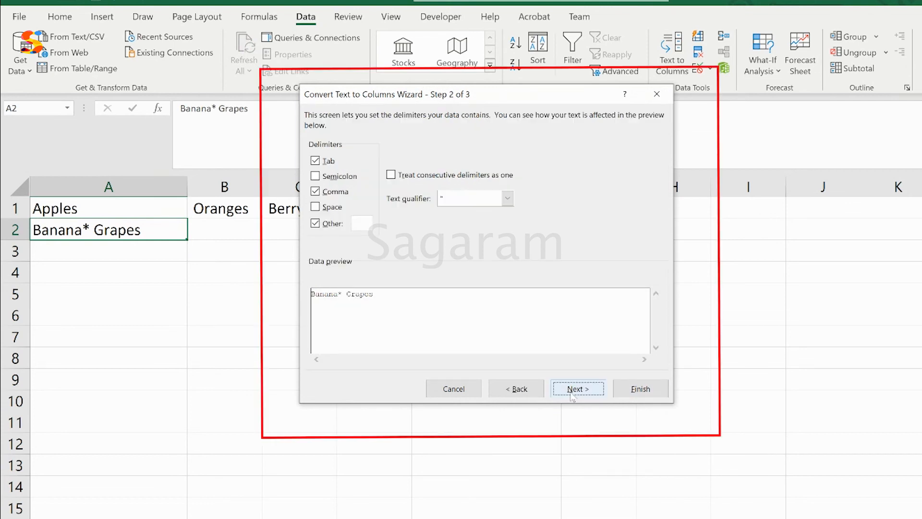
pyautogui.click(358, 219)
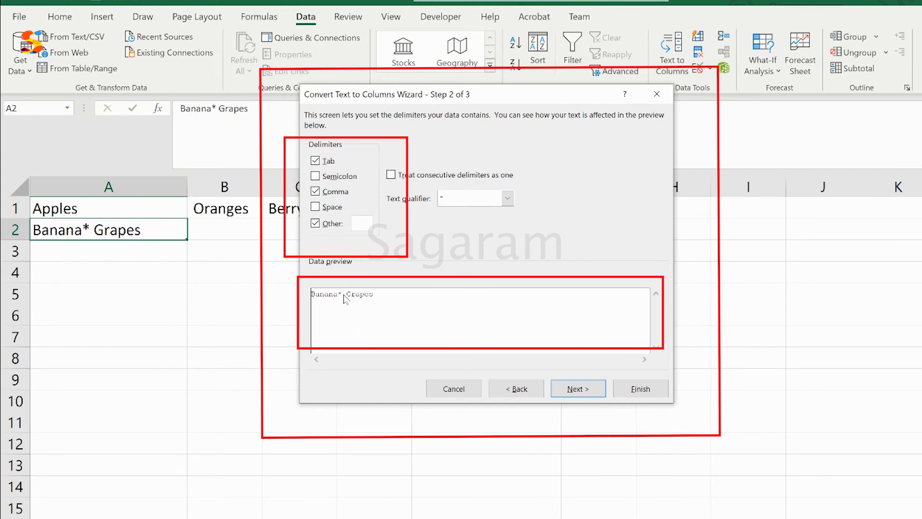
pyautogui.write('*')
pyautogui.click(577, 389)
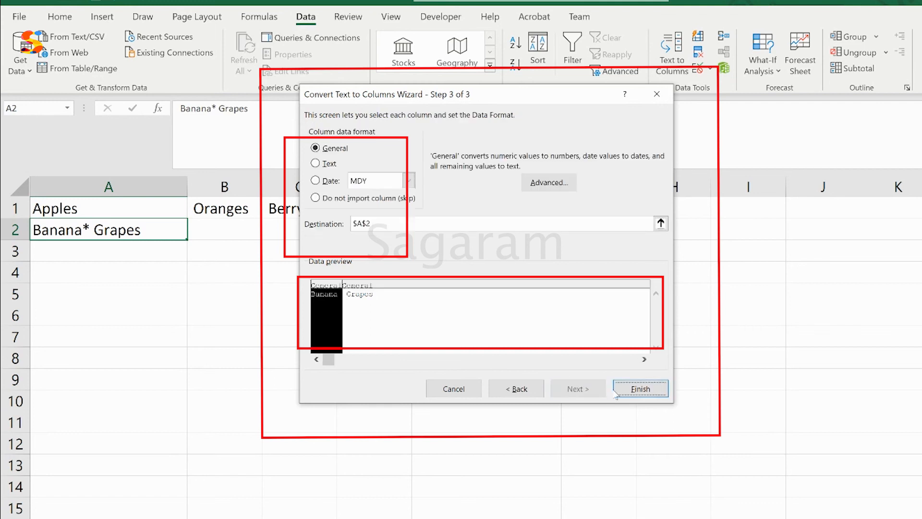
pyautogui.click(640, 388)
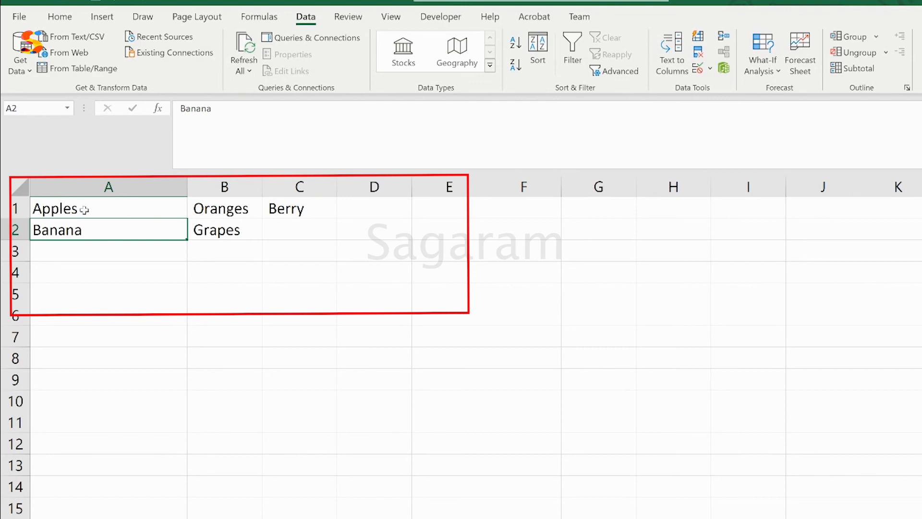
# Review the split fruit names in A1:C2 and the columns they occupy.
pyautogui.moveTo(90, 227); pyautogui.dragTo(269, 230)
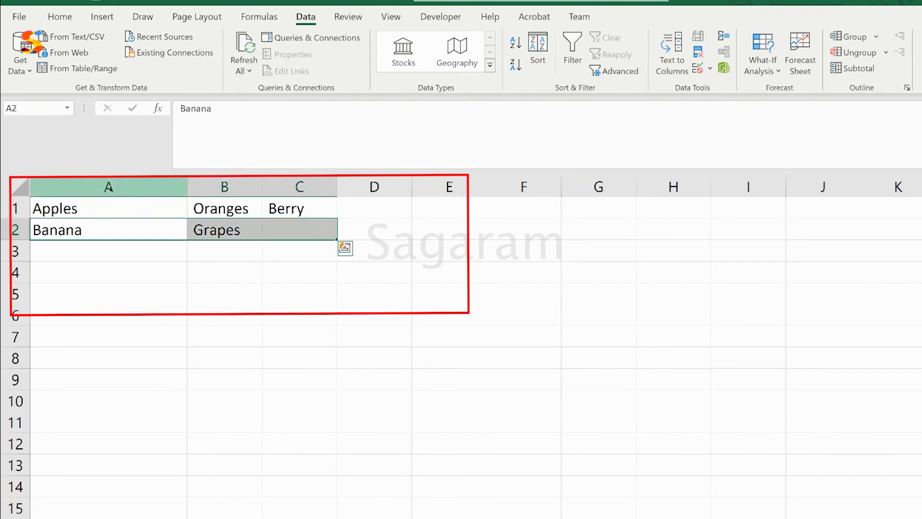
pyautogui.click(158, 189)
pyautogui.click(98, 203)
pyautogui.moveTo(210, 207); pyautogui.dragTo(290, 227)
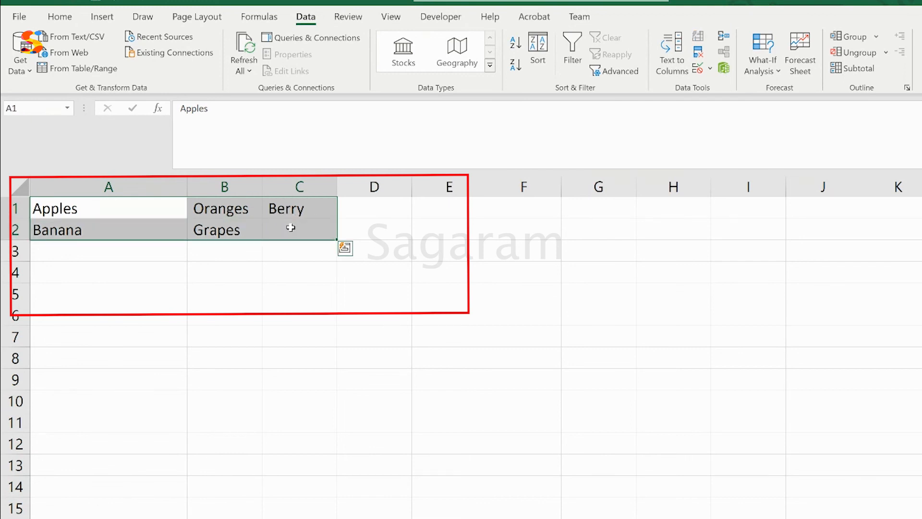
pyautogui.moveTo(86, 202); pyautogui.dragTo(90, 486)
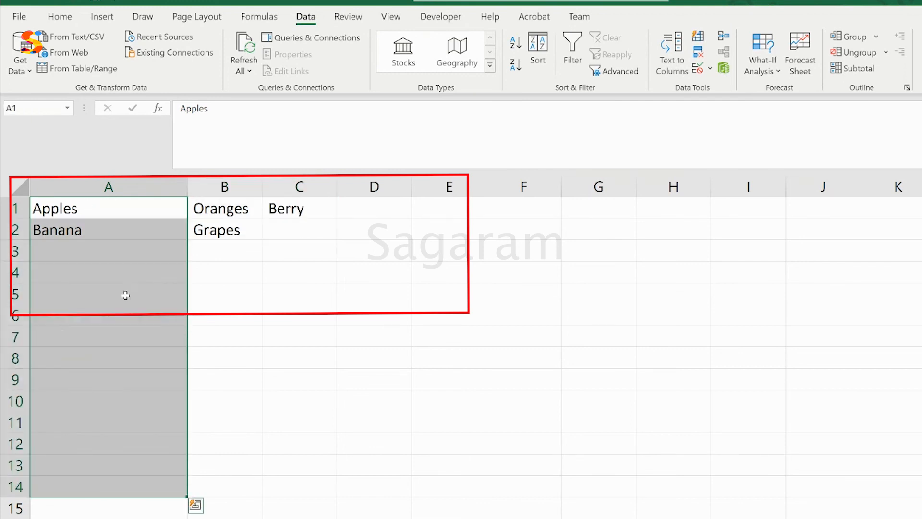
pyautogui.click(123, 187)
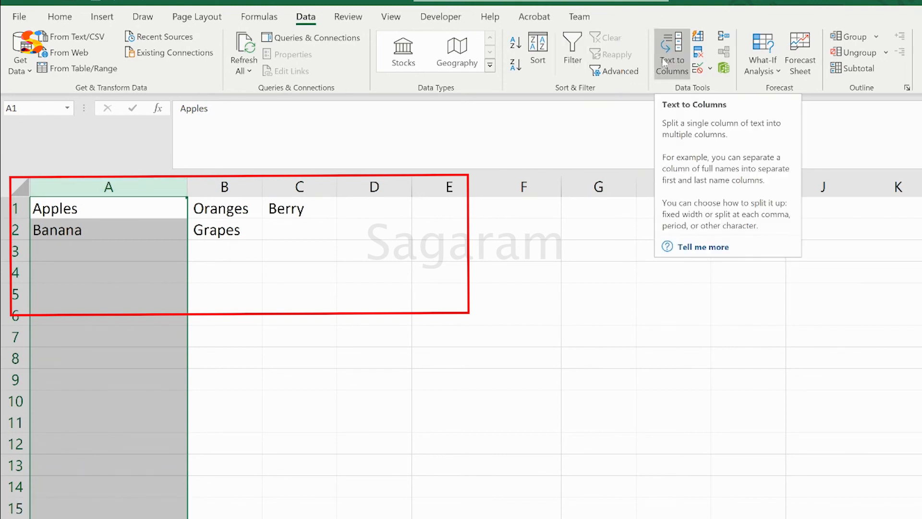
pyautogui.click(431, 274)
pyautogui.moveTo(370, 184); pyautogui.dragTo(569, 184)
pyautogui.click(211, 210)
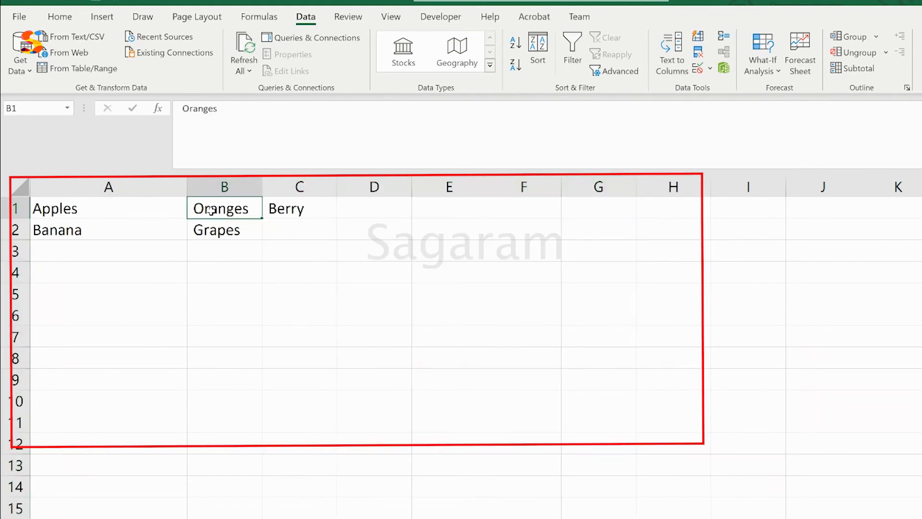